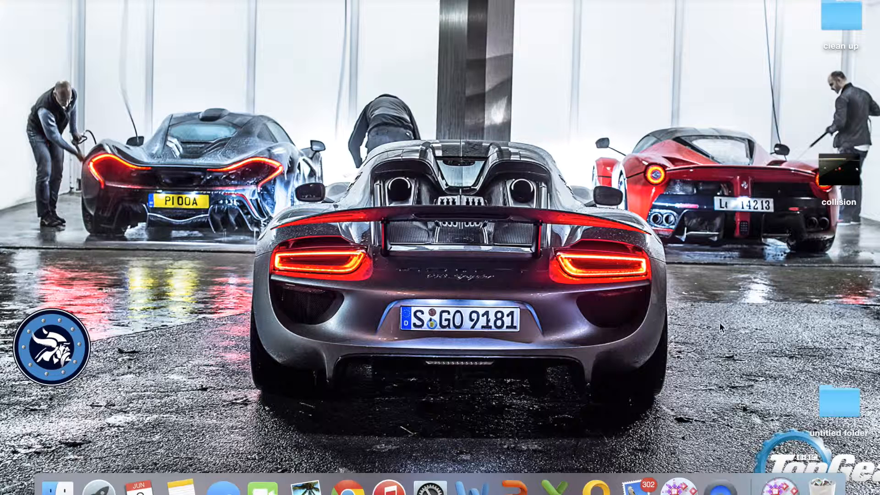
Launch Tracker, open the collision video from the Desktop, and accept the frame duration notice.
left_click(688, 488)
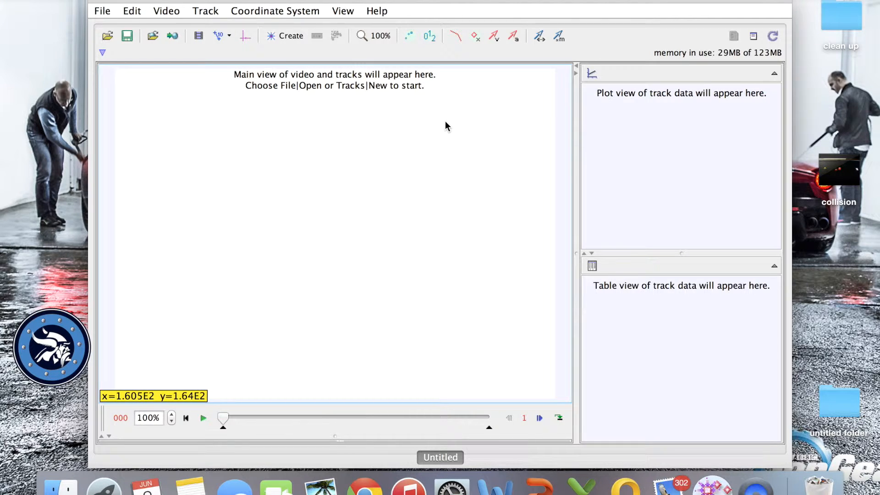
left_click(102, 11)
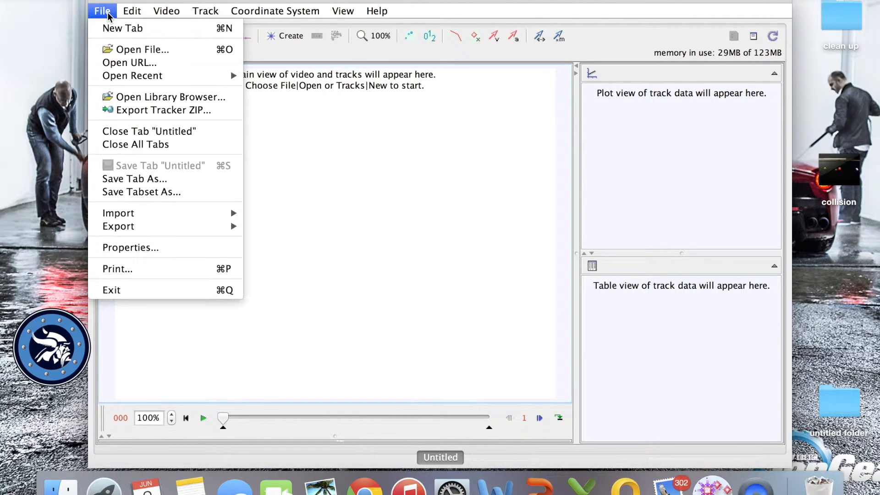
left_click(133, 47)
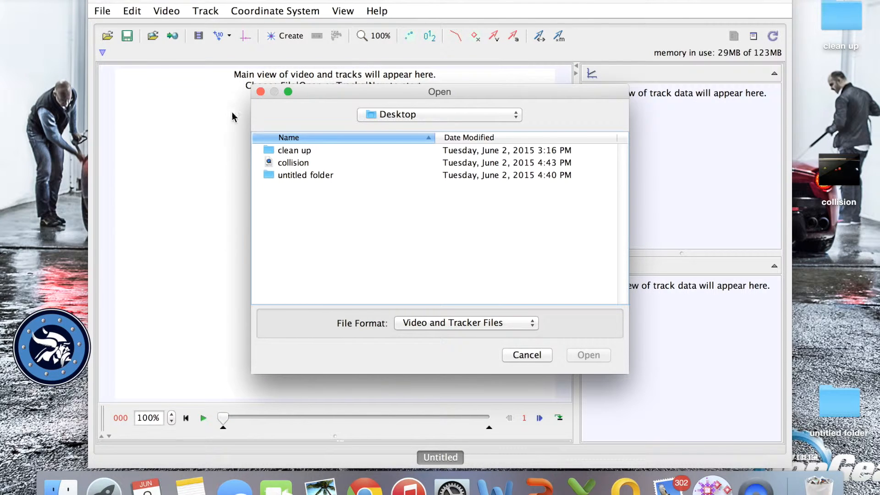
left_click(288, 164)
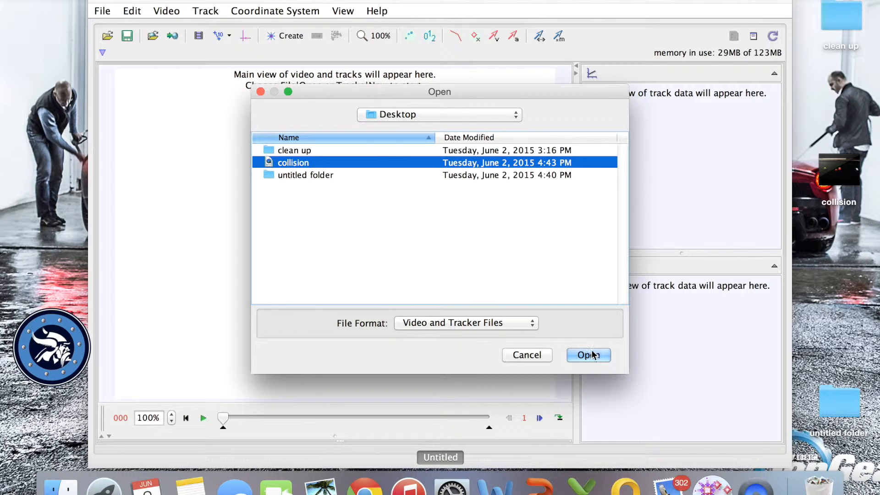
left_click(592, 356)
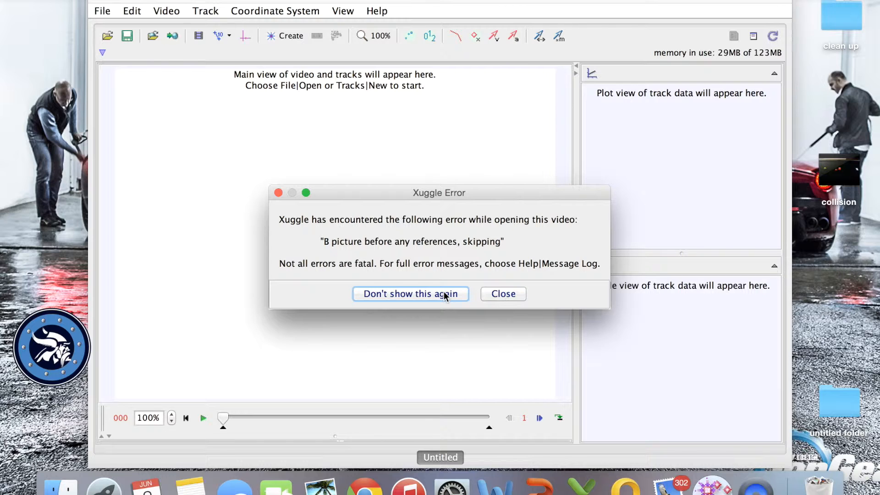
left_click(444, 292)
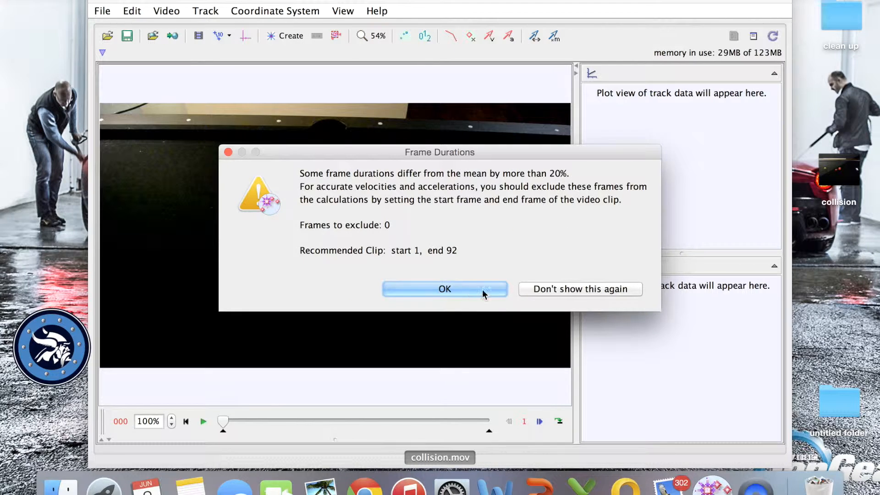
left_click(459, 290)
left_click(507, 295)
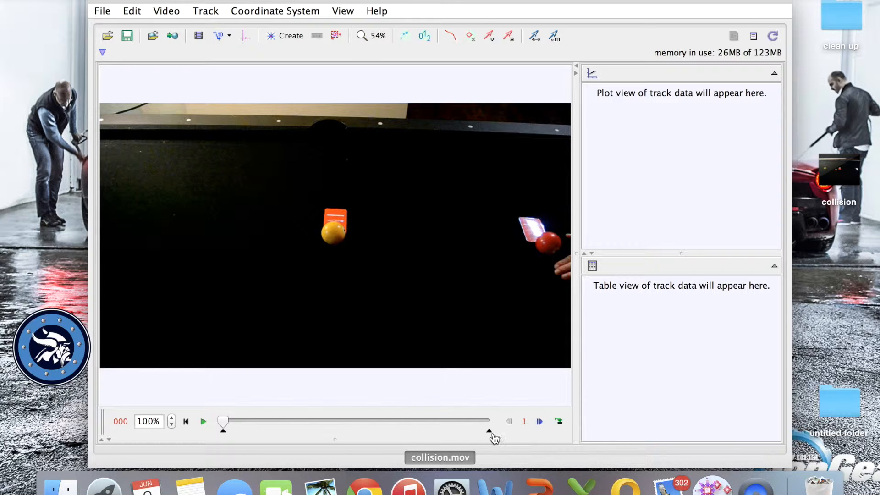
Trim the video clip by moving its start to frame 23 and its end to an earlier frame.
left_click_drag(223, 430, 287, 434)
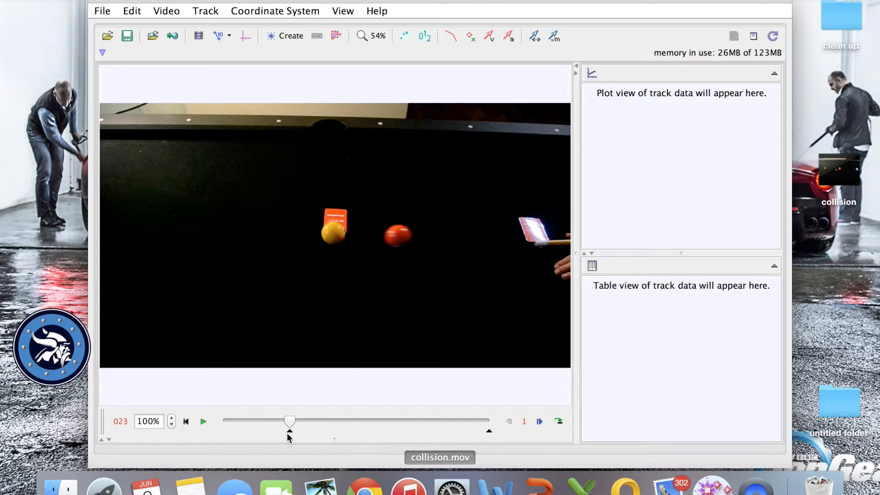
left_click_drag(490, 434, 448, 434)
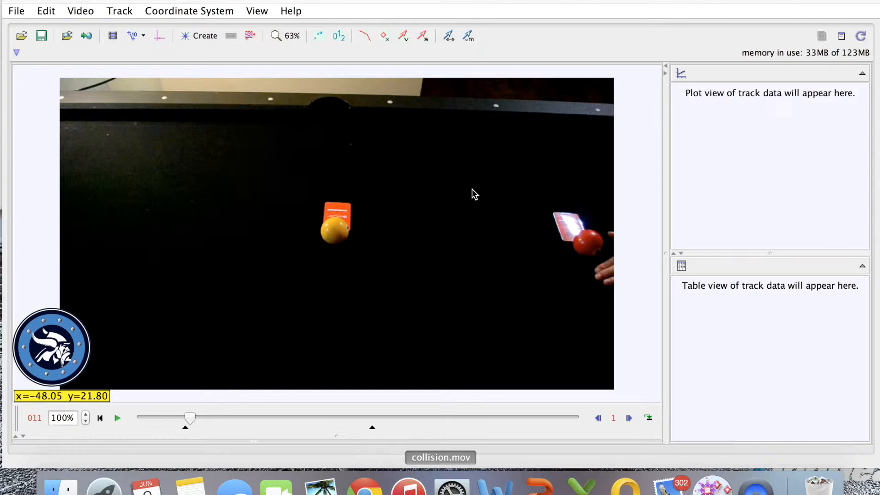
Show the coordinate axes and create a calibration stick spanning the gap between the orange card and the white card.
left_click(159, 36)
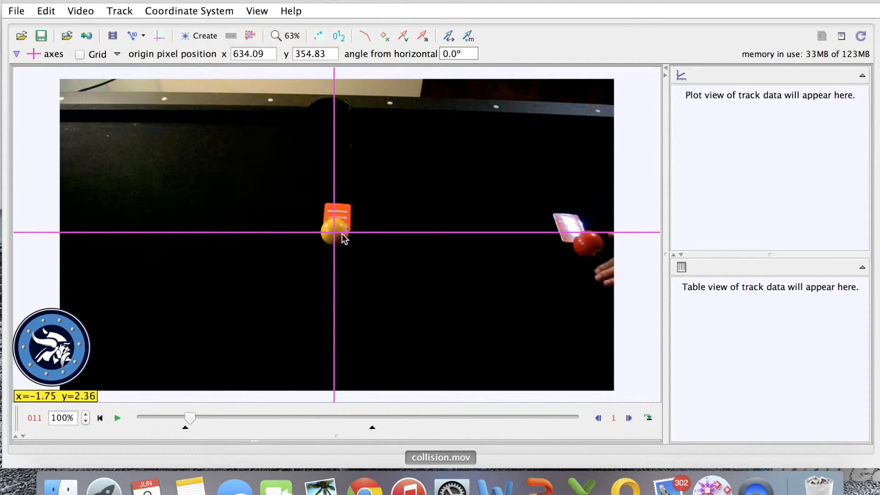
left_click(145, 44)
mouse_move(166, 53)
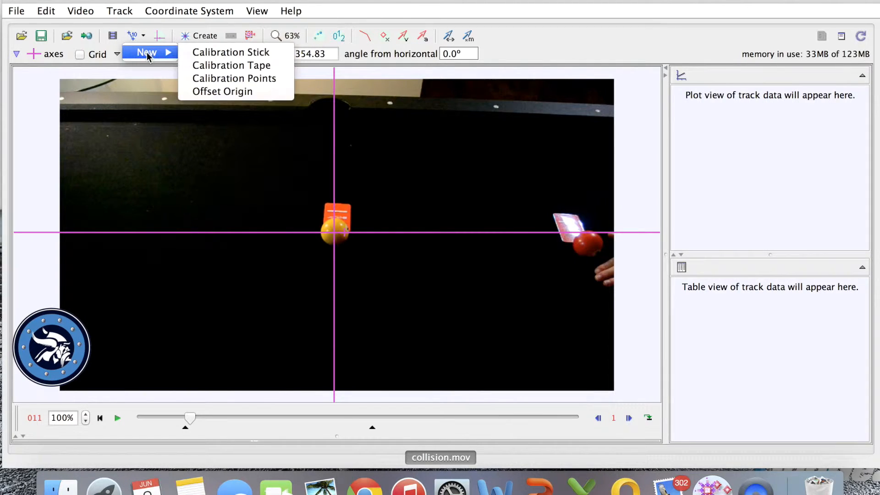
left_click(195, 59)
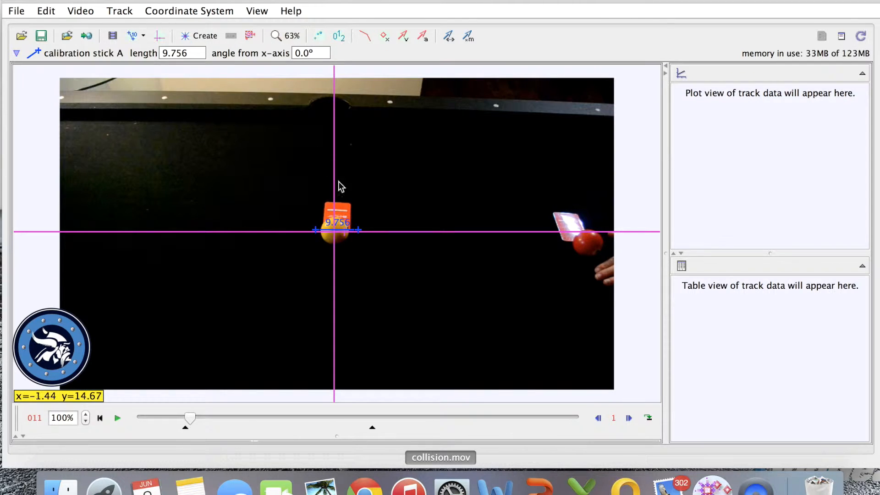
left_click_drag(358, 231, 562, 229)
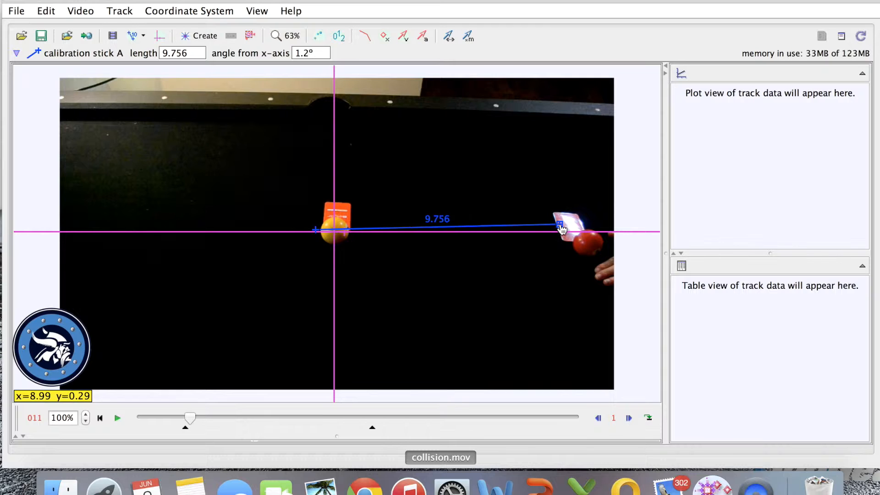
left_click(316, 230)
left_click_drag(317, 230, 349, 226)
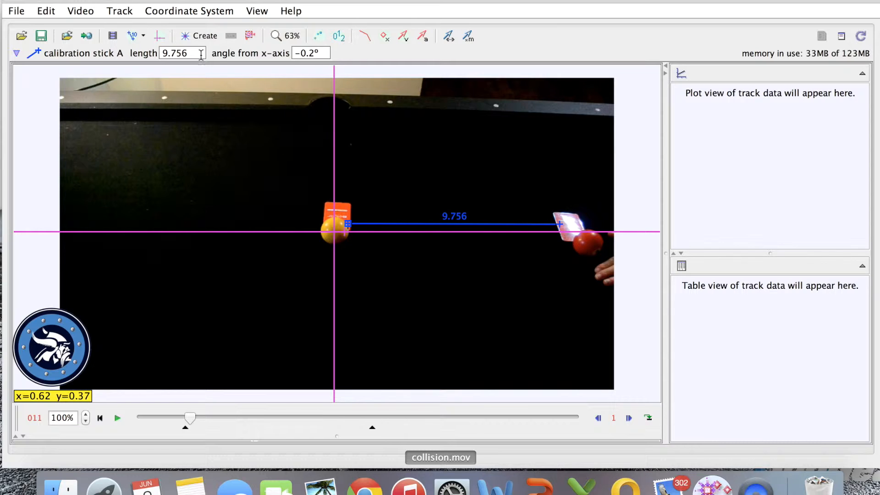
Set the calibration stick's length to 46.00 and hide the stick.
left_click_drag(200, 53, 156, 51)
type("46.00")
key("Return")
left_click(95, 53)
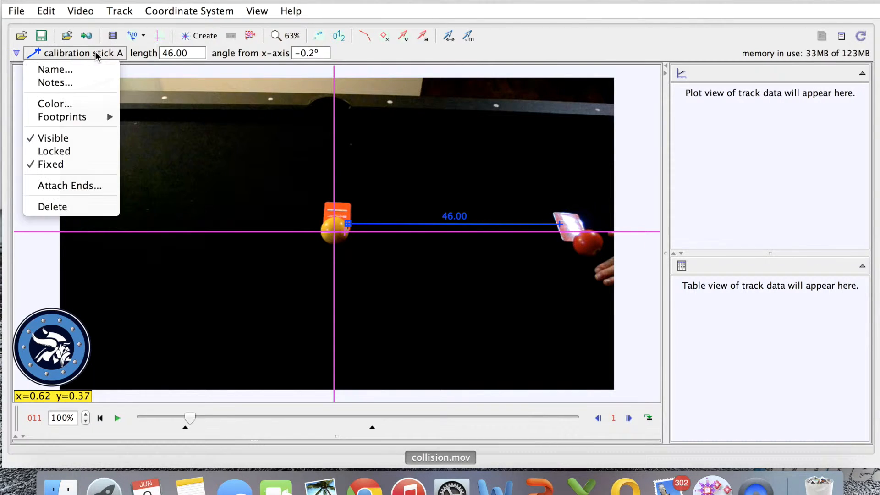
left_click(69, 139)
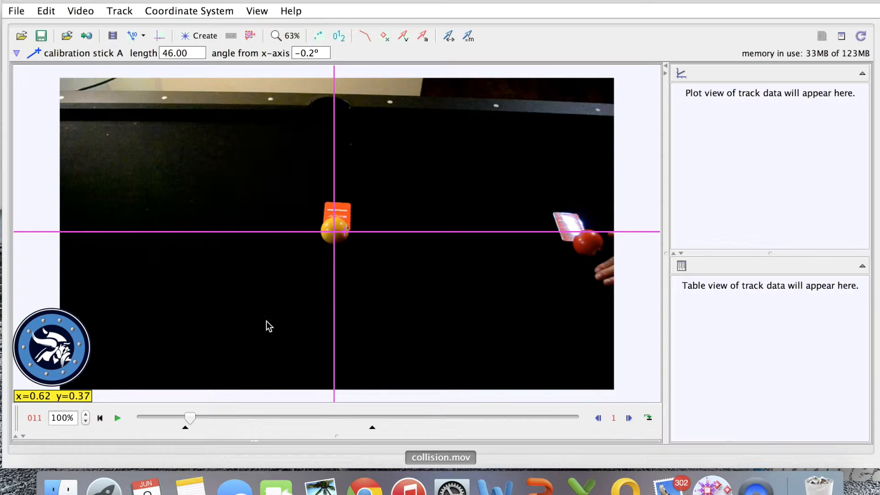
Create a point mass and mark it on the yellow ball in frame 10.
left_click(200, 43)
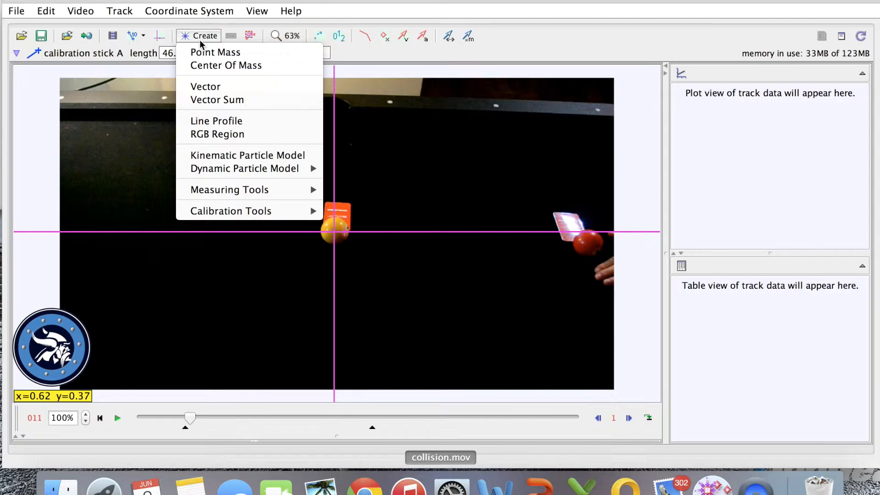
left_click(220, 55)
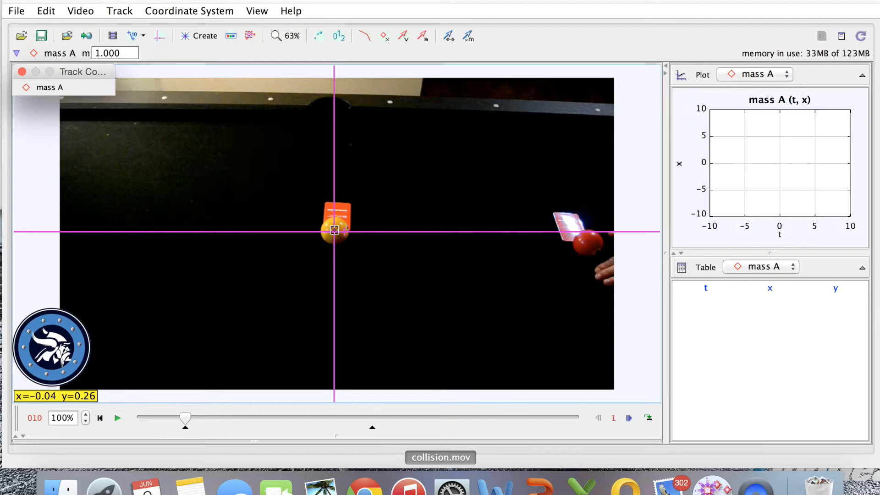
left_click(334, 230, "shift")
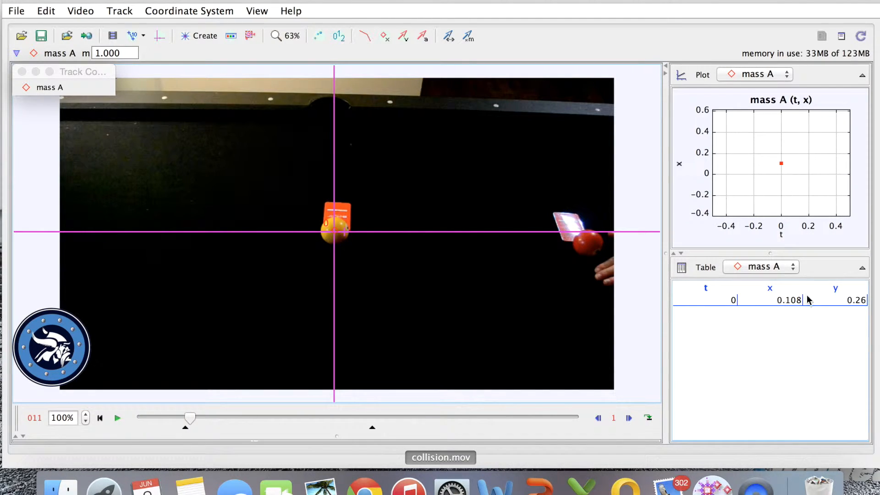
Rename the point mass on the yellow ball as Yellow Ball.
left_click(53, 88)
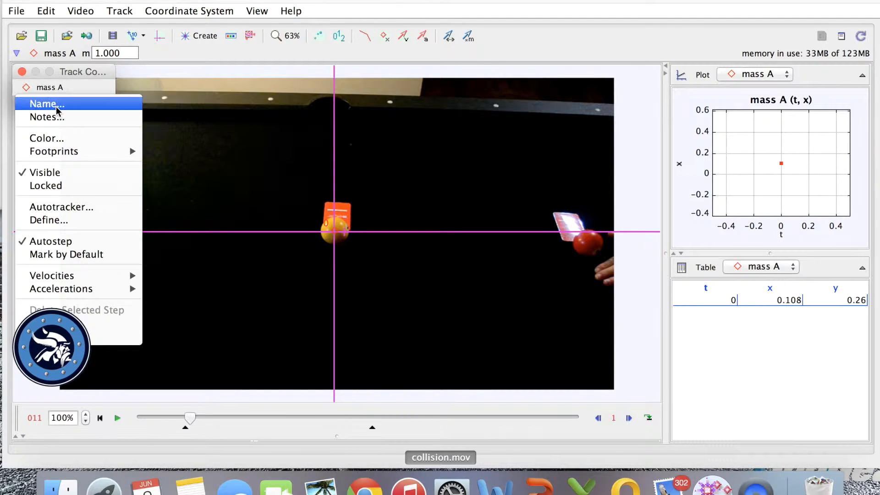
left_click(56, 106)
type("Y")
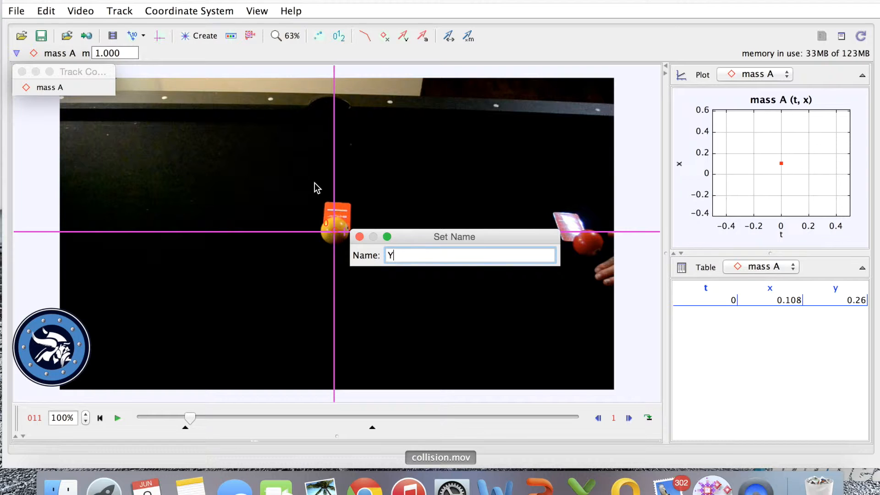
type("ellow Ball")
key("Return")
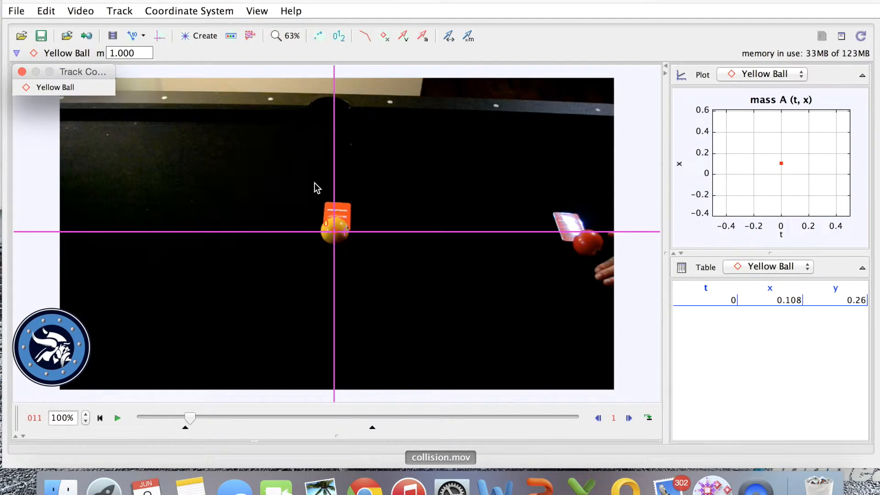
Create a second point mass and mark it on the red ball's centre in frame 10.
left_click(200, 39)
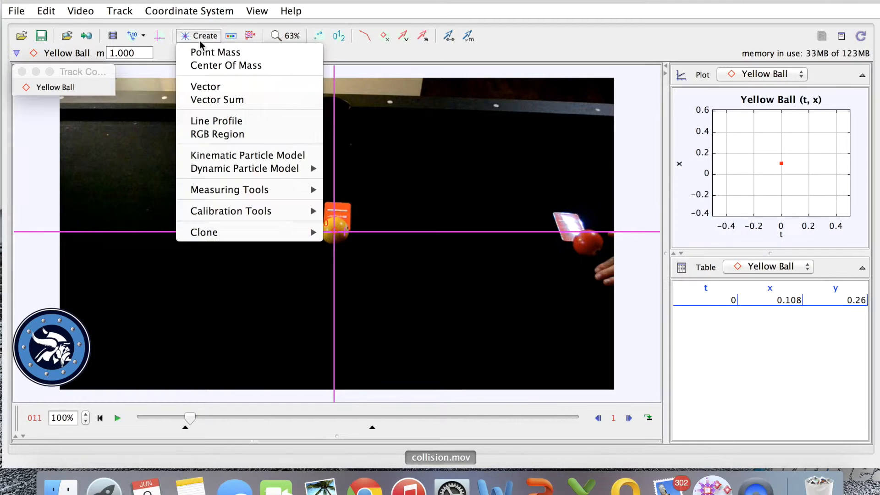
left_click(209, 52)
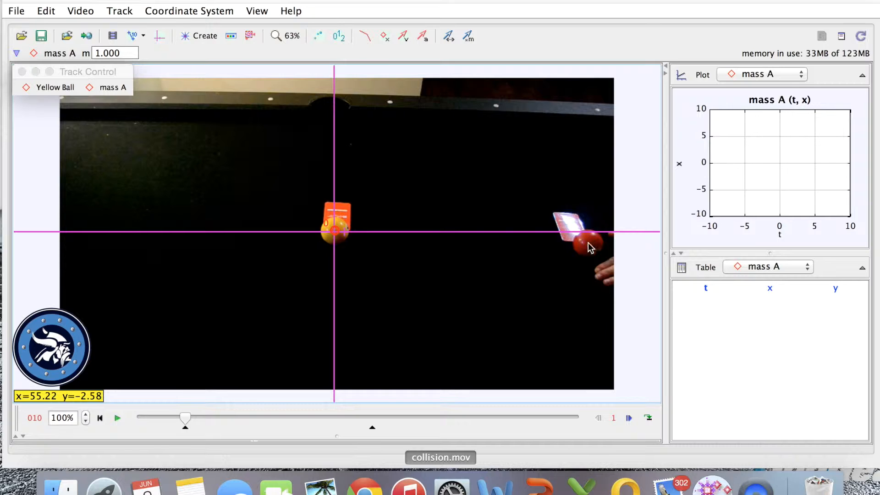
left_click(588, 243, "shift")
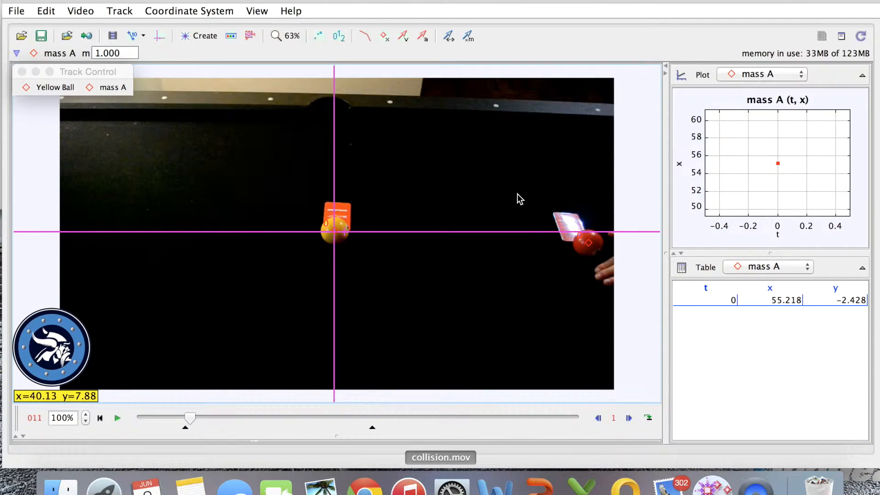
Rename the point mass on the red ball as Red Ball.
left_click(103, 91)
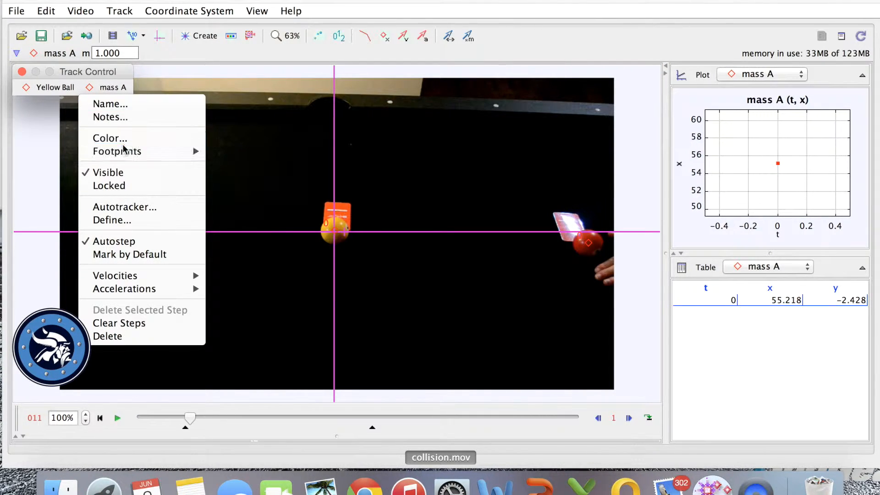
mouse_move(124, 149)
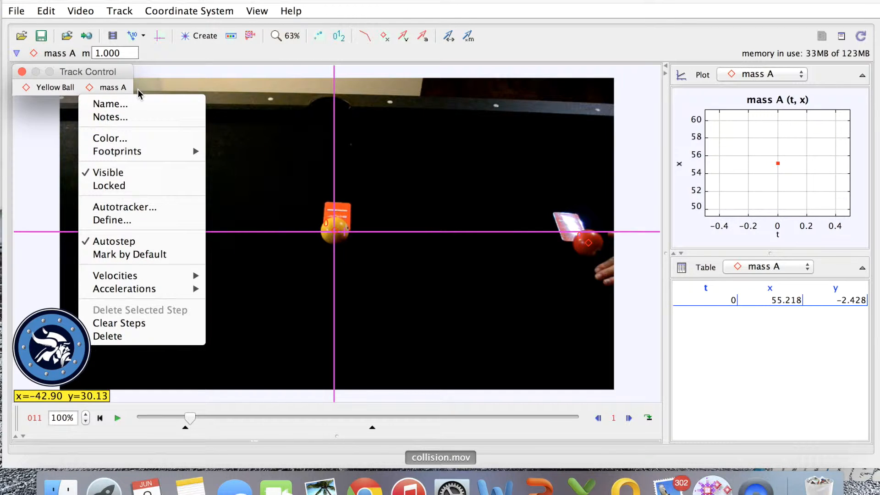
left_click(132, 104)
type("Red Ball")
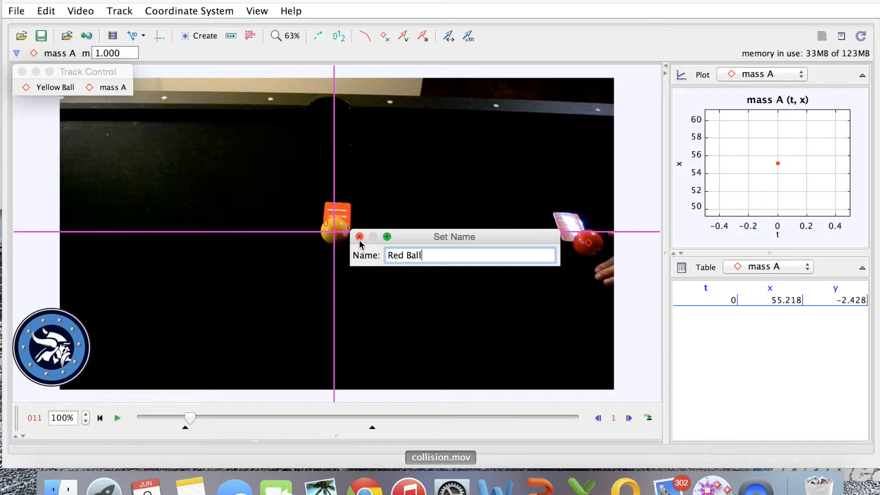
key("Return")
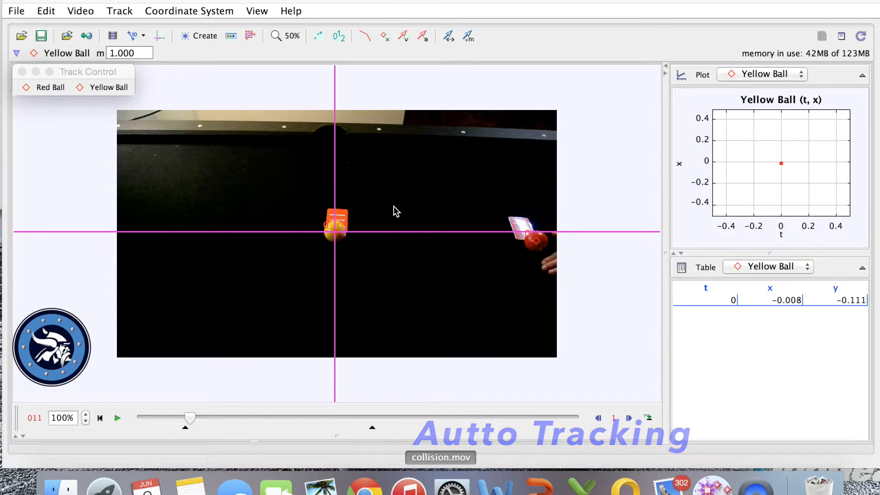
Open the Autotracker with Yellow Ball as the target track and turn off the X-axis Only search option.
left_click(249, 34)
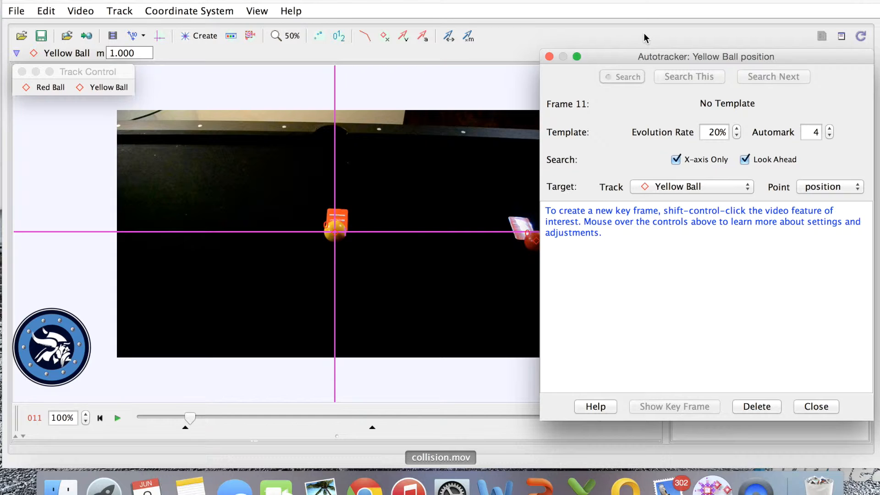
mouse_move(559, 195)
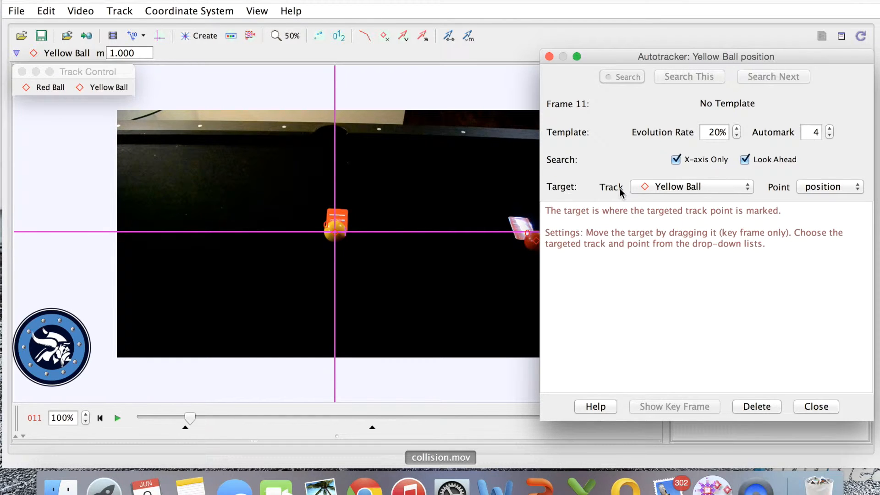
left_click(736, 187)
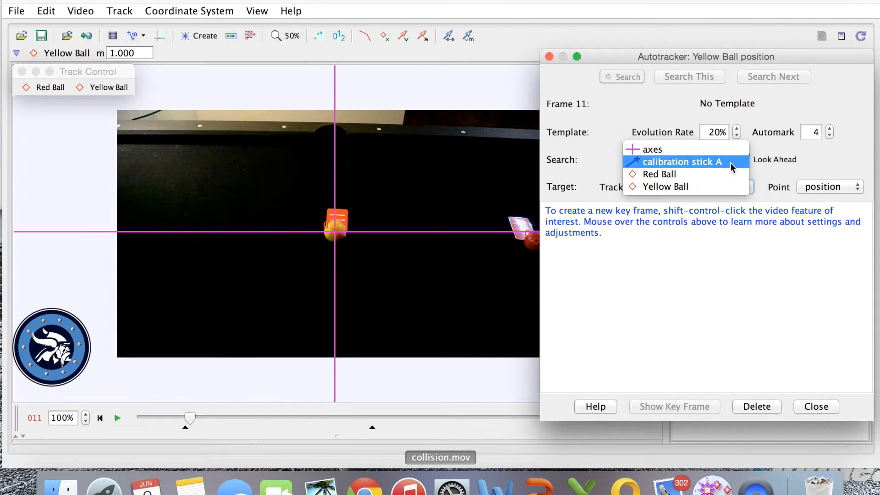
left_click(728, 185)
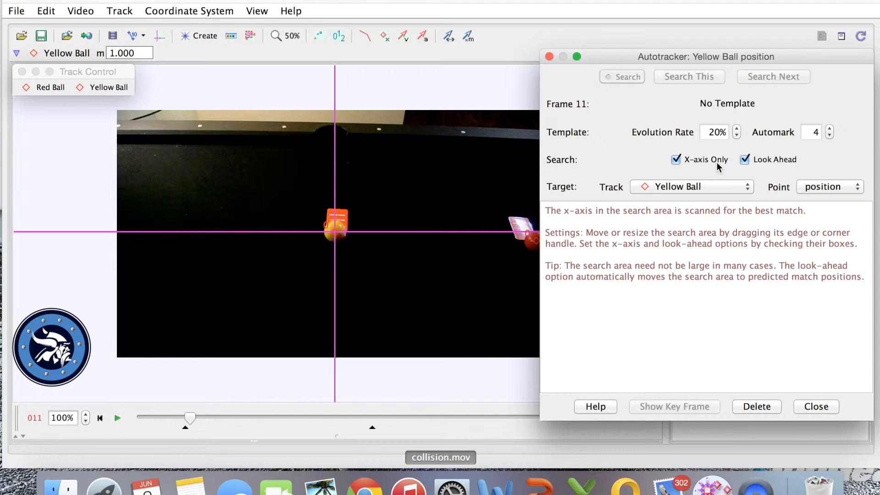
left_click(679, 161)
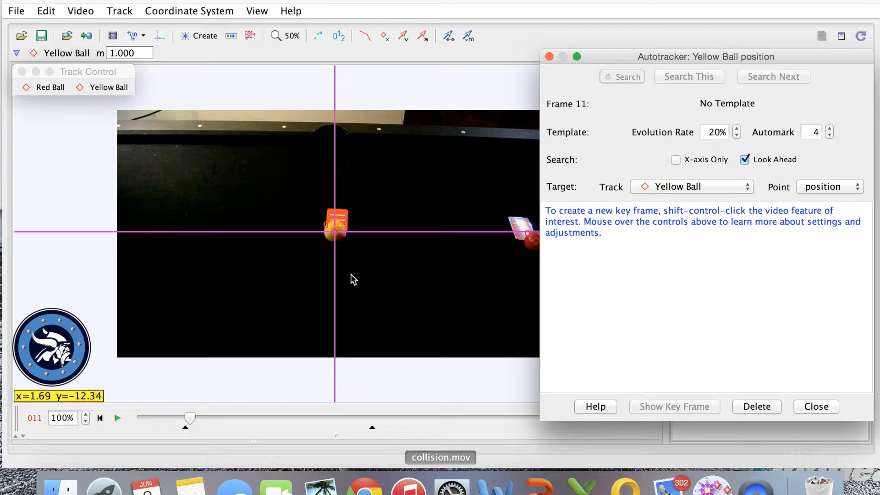
Define an Autotracker key frame for the Yellow Ball track on the ball's left edge in frame 11.
left_click(289, 35)
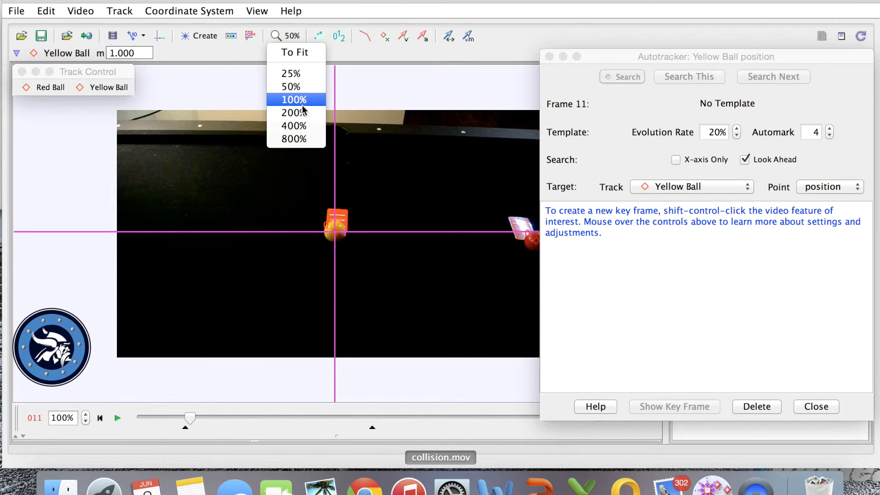
left_click(301, 112)
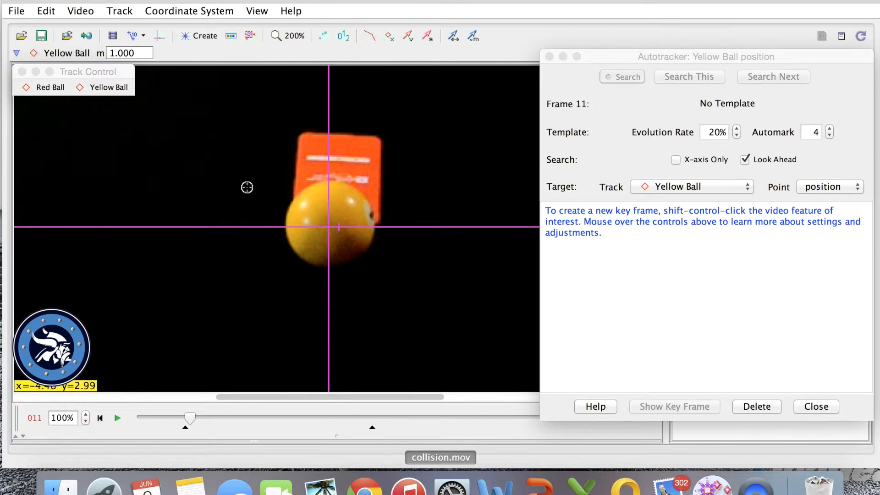
left_click(287, 225, "ctrl+shift")
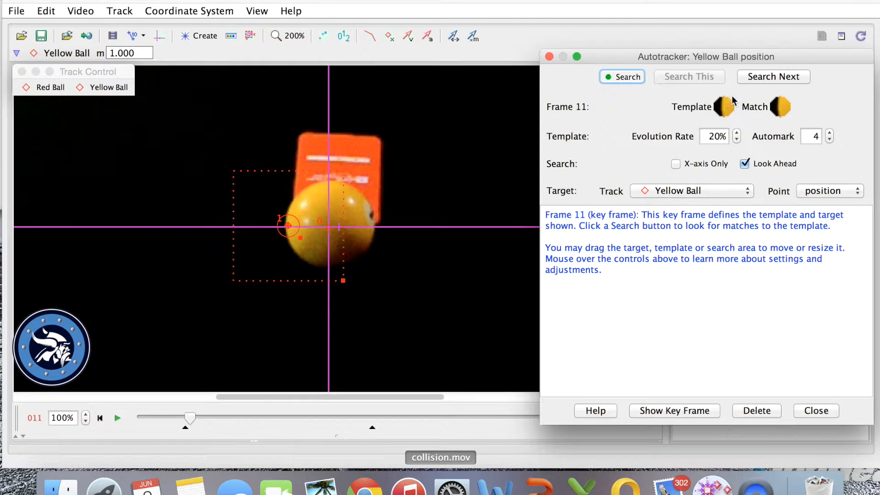
mouse_move(736, 101)
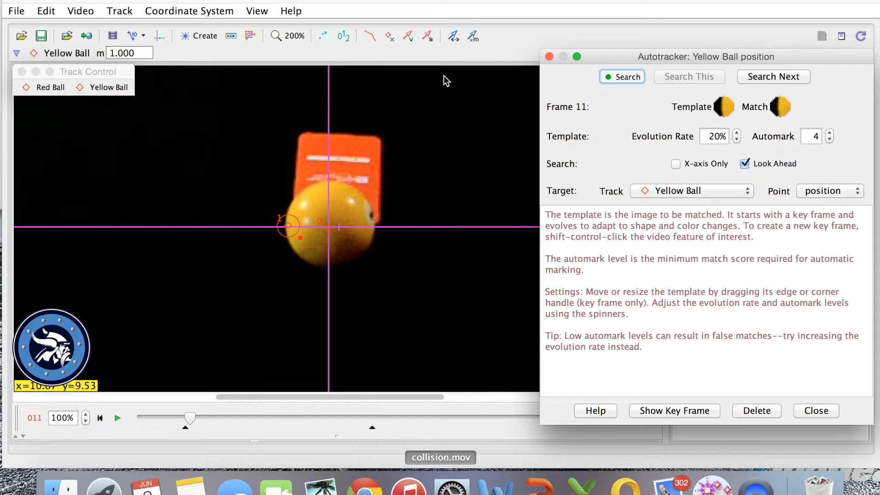
Run the Autotracker search for the Yellow Ball through frame 49 and close the Autotracker.
left_click(286, 35)
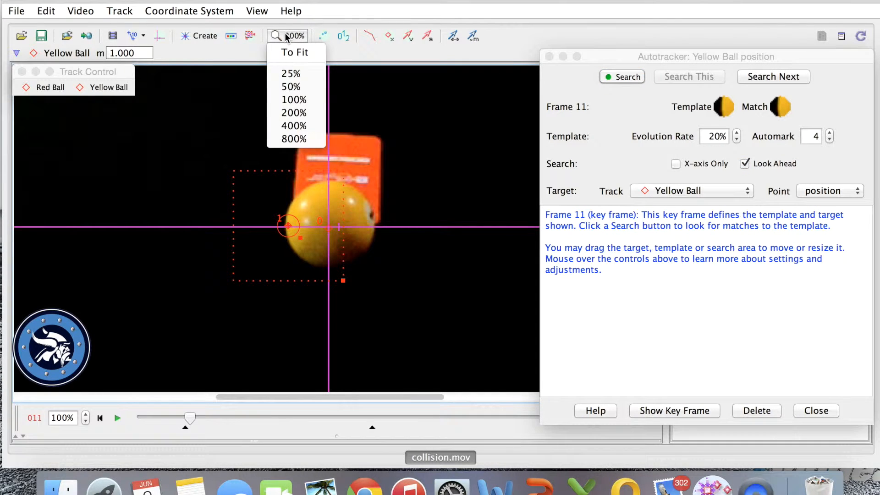
left_click(310, 86)
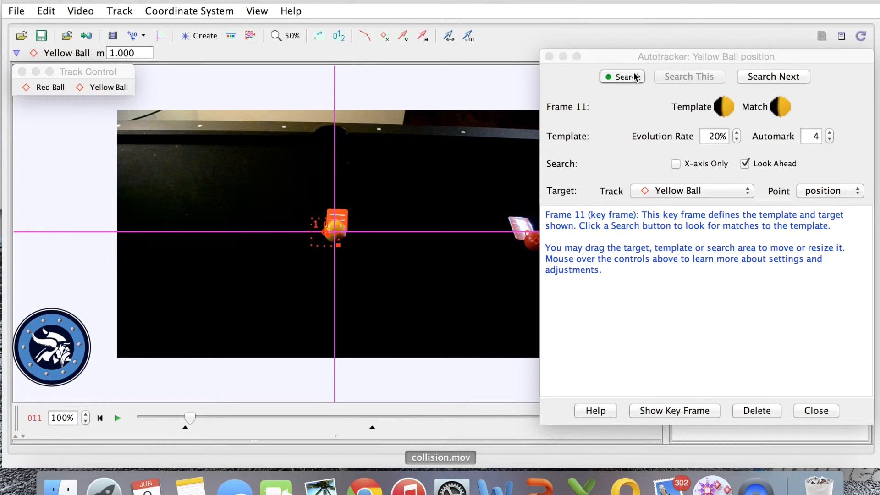
left_click(635, 77)
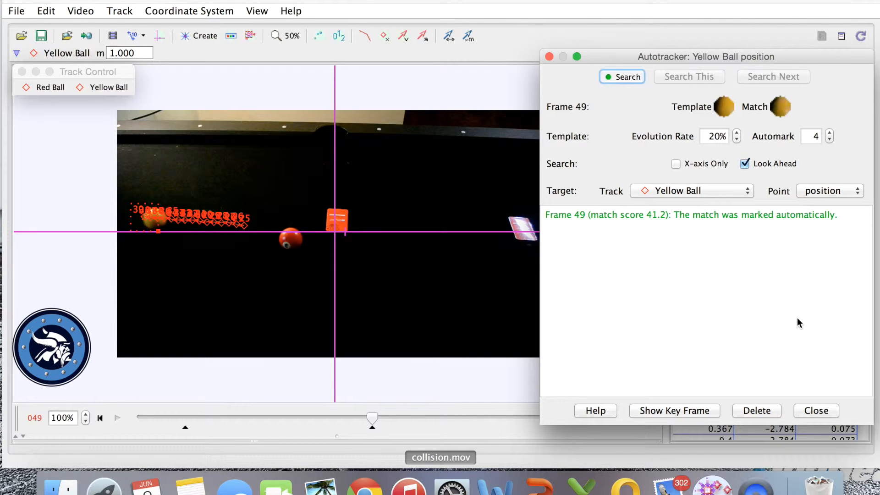
left_click(815, 410)
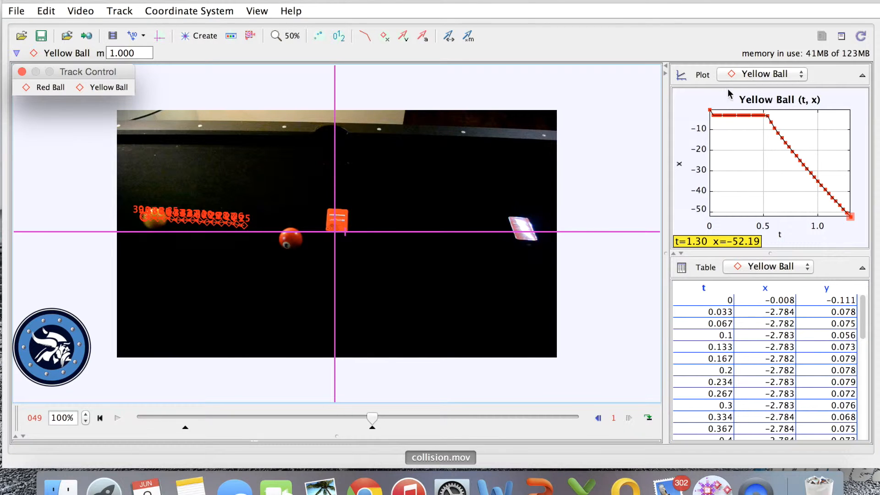
Mark the red ball's position manually in the Red Ball track, frame by frame from frame 11 to frame 49.
left_click(834, 228)
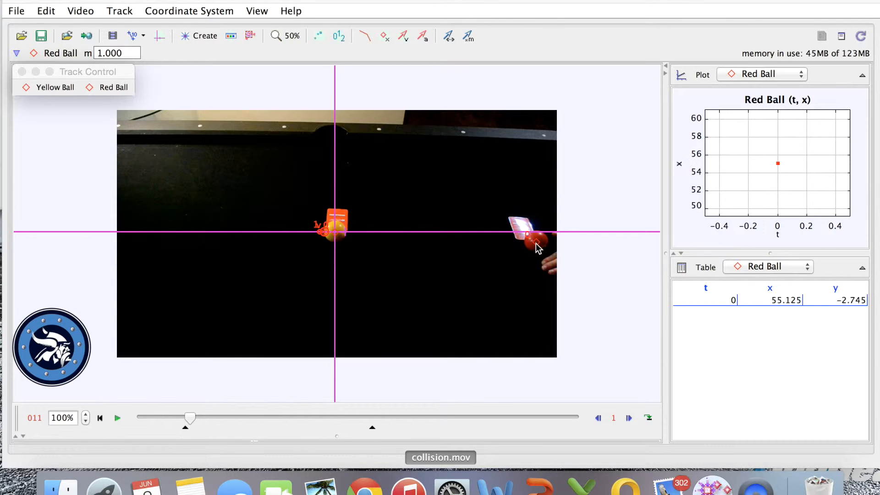
left_click(297, 44)
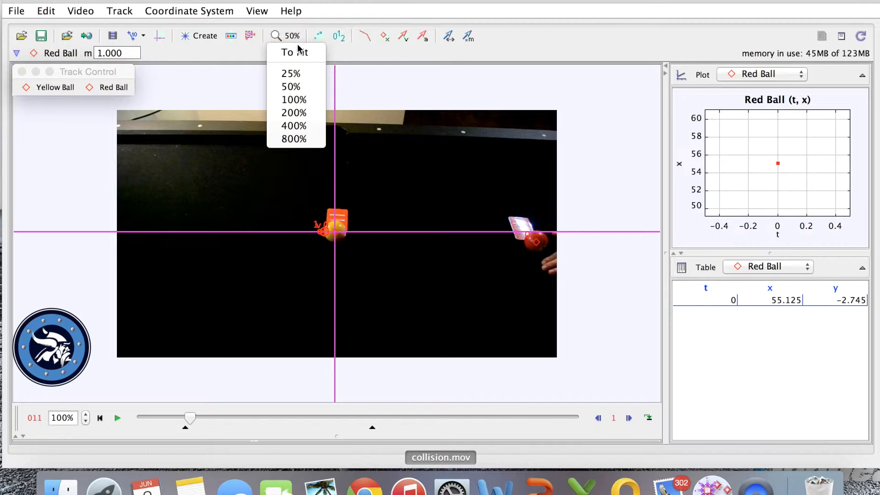
left_click(297, 51)
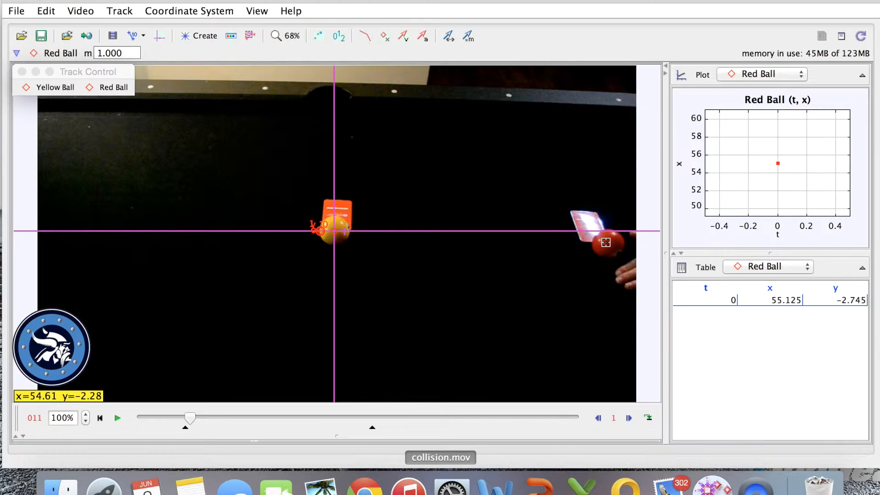
left_click(605, 243, "shift")
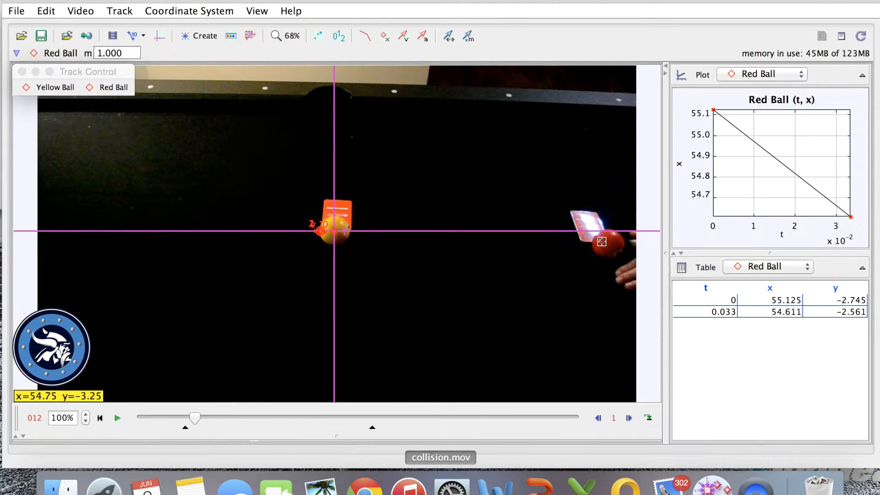
left_click(606, 243, "shift")
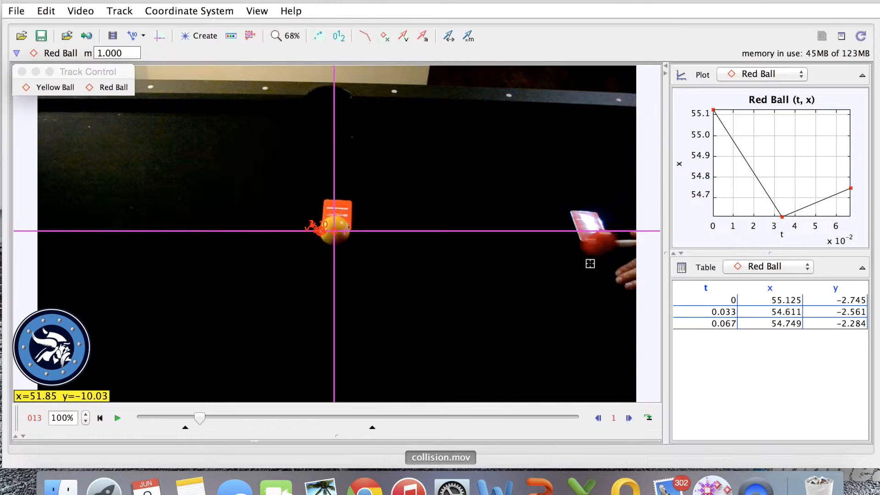
left_click(599, 243, "shift")
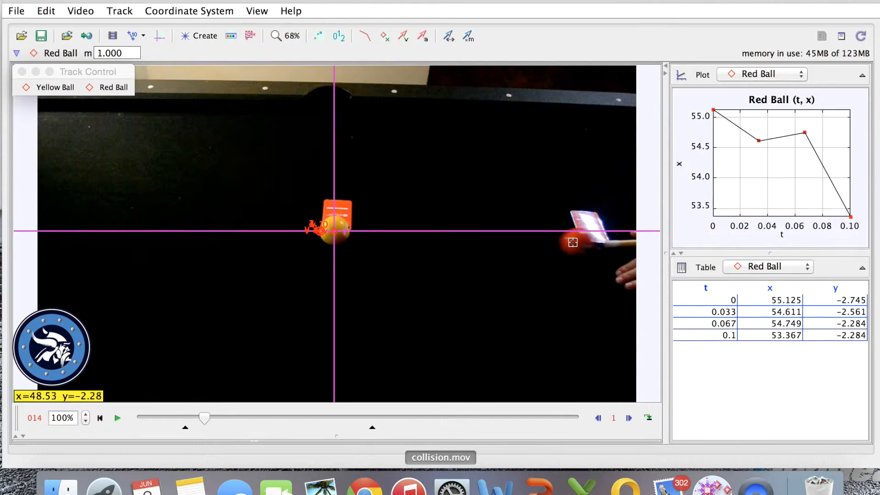
left_click(574, 243, "shift")
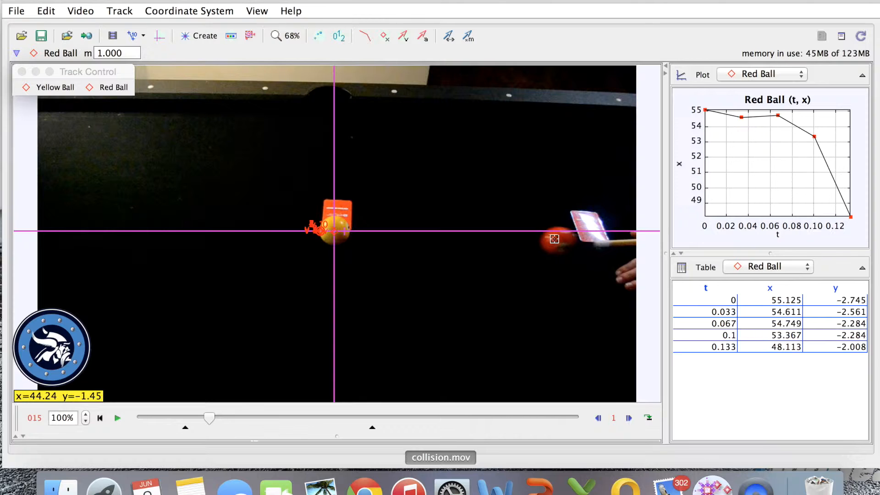
left_click(552, 240, "shift")
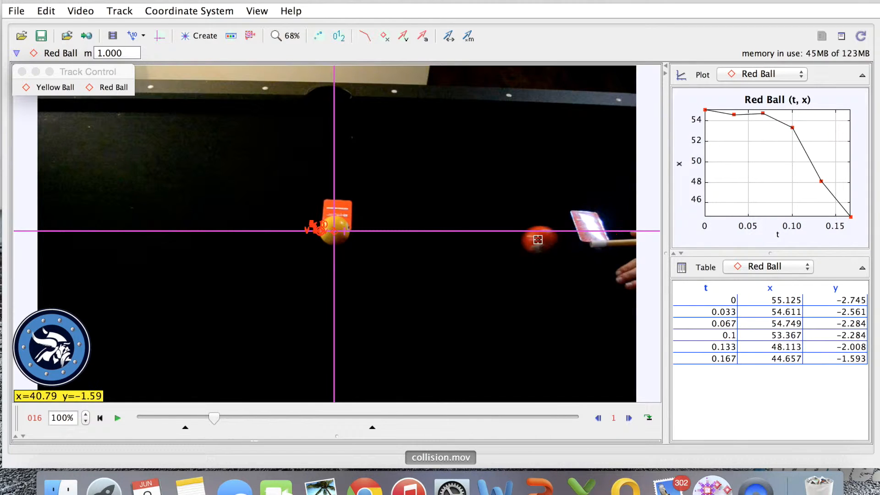
left_click(534, 239, "shift")
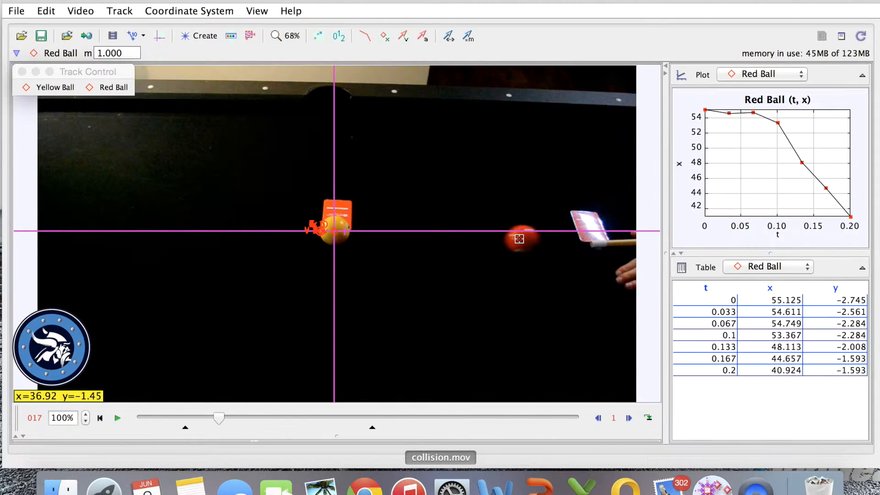
left_click(517, 239, "shift")
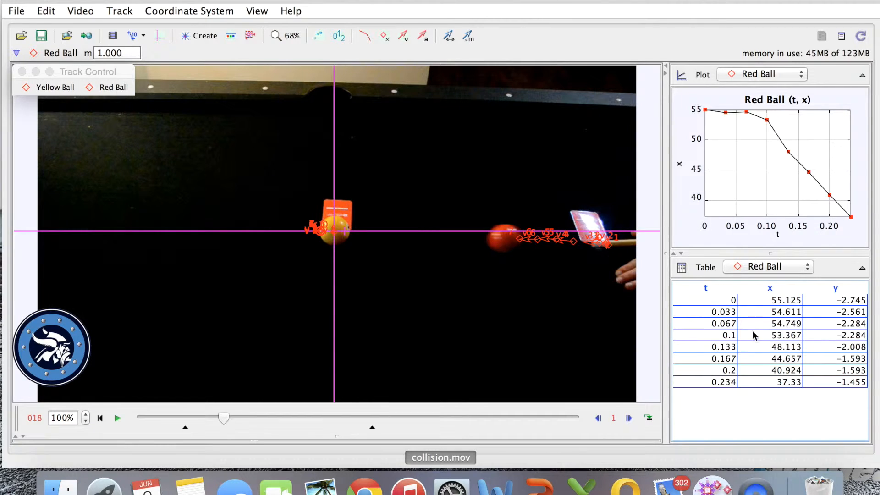
left_click(501, 239, "shift")
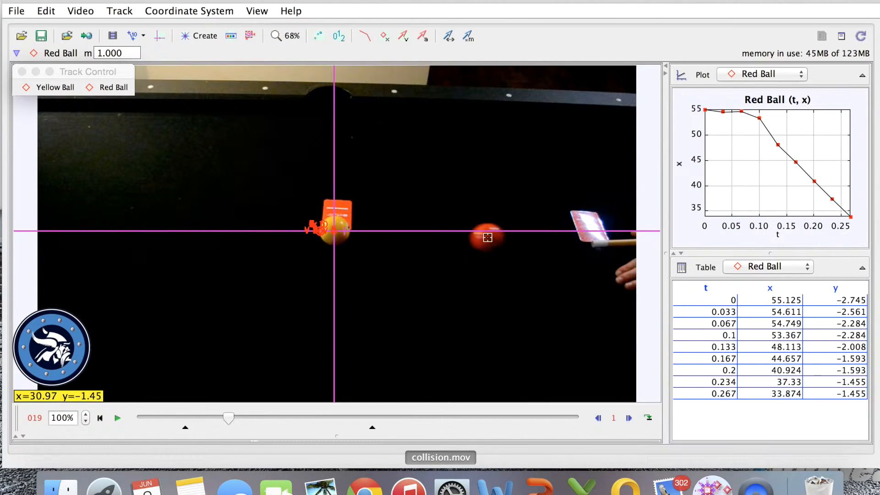
left_click(488, 237, "shift")
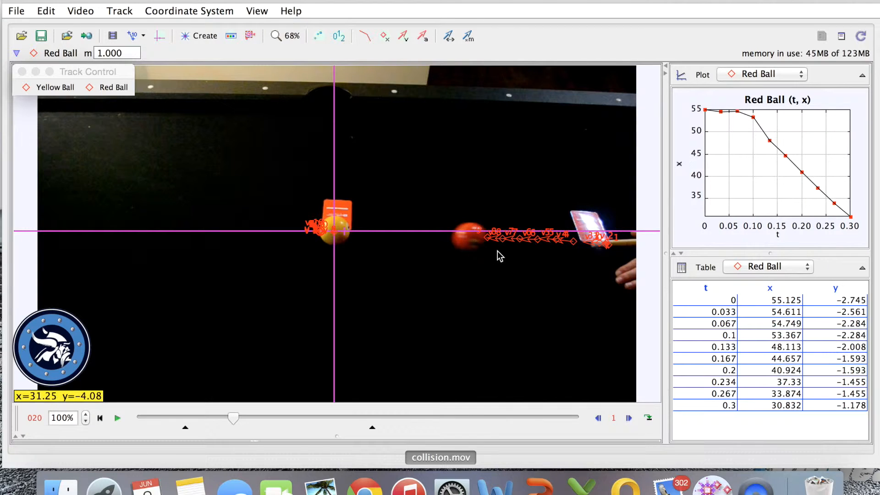
left_click(469, 236, "shift")
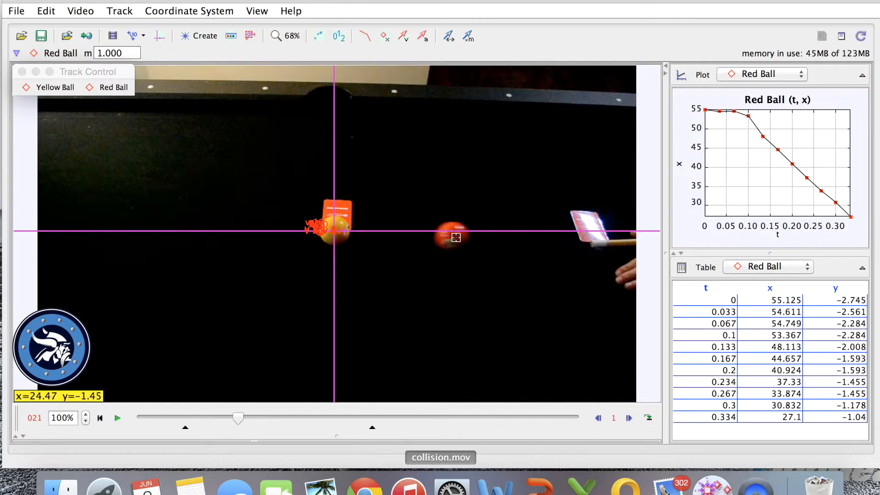
left_click(450, 235, "shift")
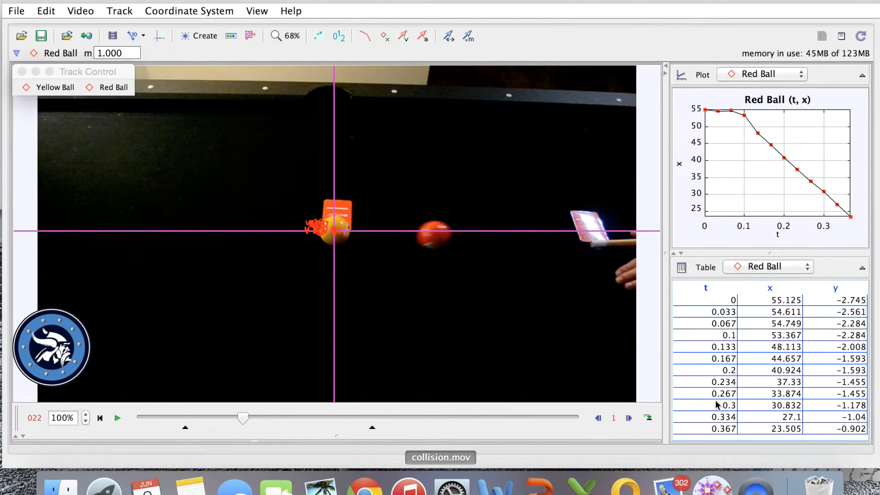
left_click(434, 234, "shift")
left_click(415, 234, "shift")
left_click(397, 232, "shift")
left_click(380, 232, "shift")
left_click(363, 232, "shift")
left_click(360, 232, "shift")
left_click(358, 232, "shift")
left_click(355, 233, "shift")
left_click(343, 234, "shift")
left_click(335, 234, "shift")
left_click(327, 236, "shift")
left_click(322, 237, "shift")
left_click(315, 237, "shift")
left_click(307, 238, "shift")
left_click(302, 240, "shift")
left_click(297, 242, "shift")
left_click(297, 242, "shift")
left_click(289, 240, "shift")
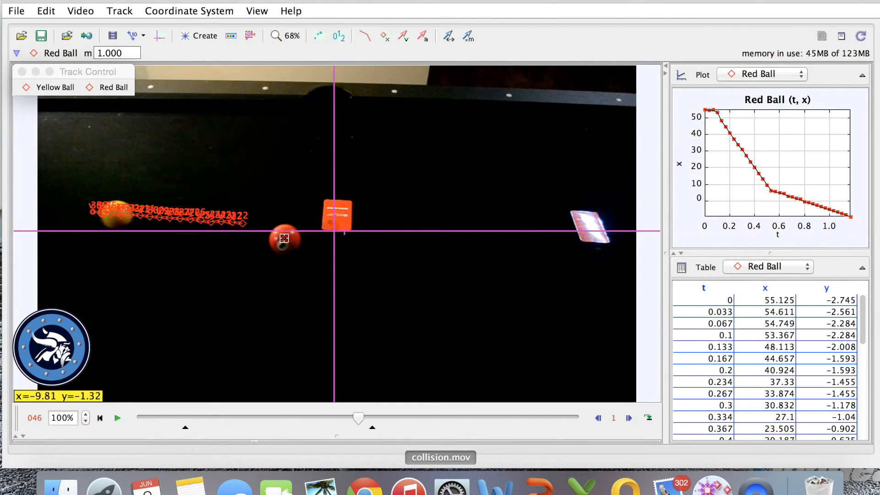
left_click(285, 239, "shift")
left_click(280, 239, "shift")
left_click(276, 240, "shift")
left_click(272, 242, "shift")
Adjust the Red Ball's mark in frame 49 to x = -12.72.
mouse_move(697, 209)
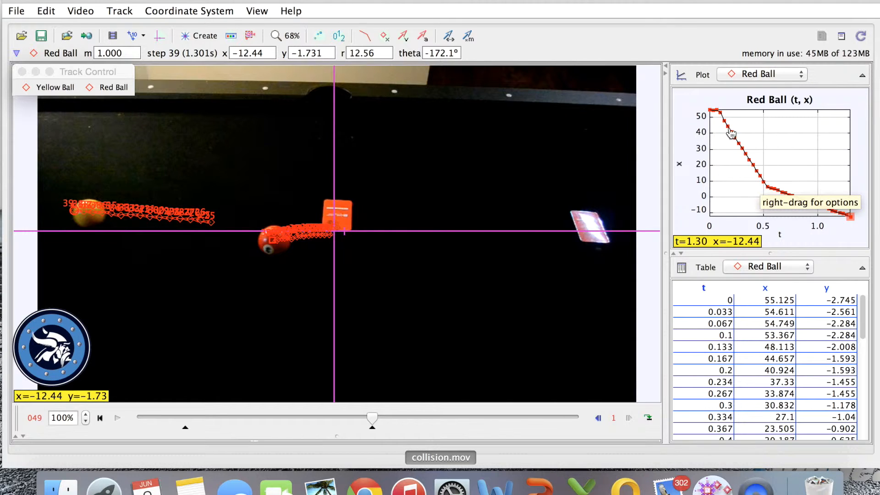
left_click(272, 239)
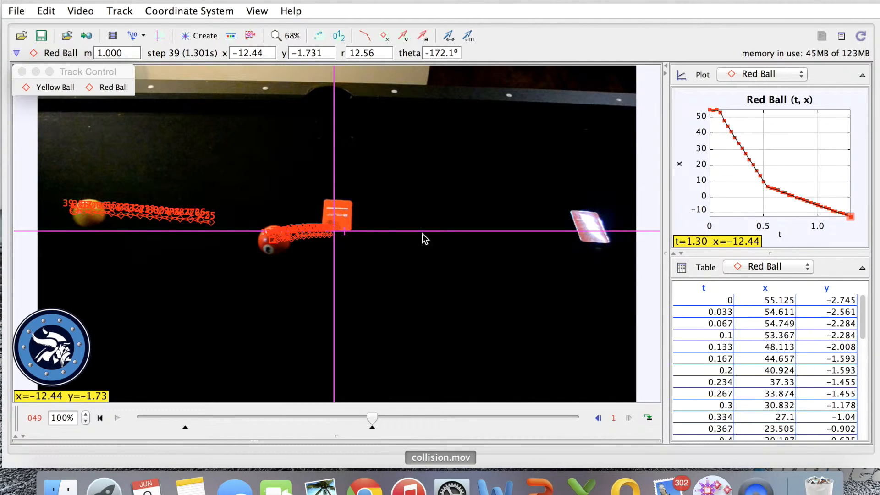
left_click_drag(274, 243, 272, 245)
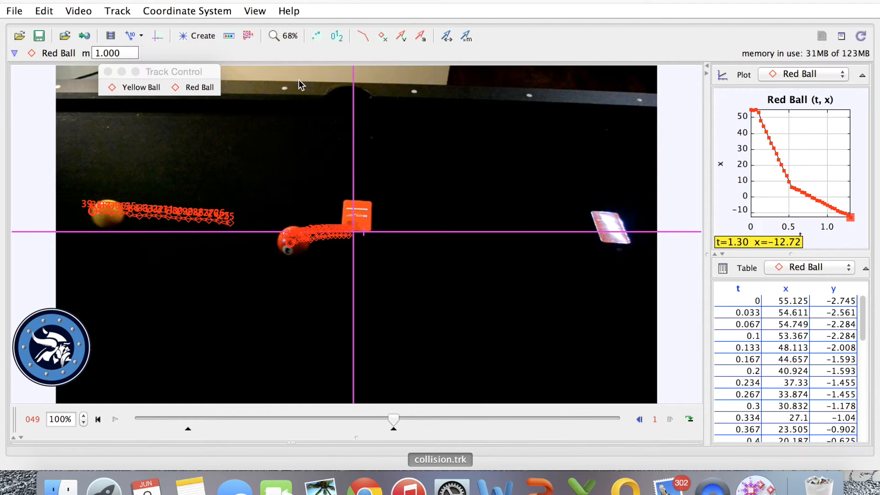
Open the Red Ball data in the Data Tool and display its statistics.
left_click(255, 12)
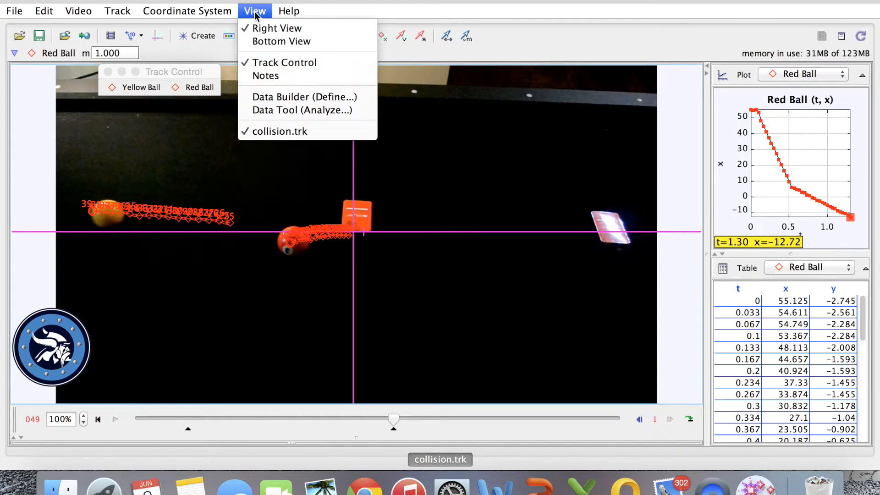
left_click(301, 113)
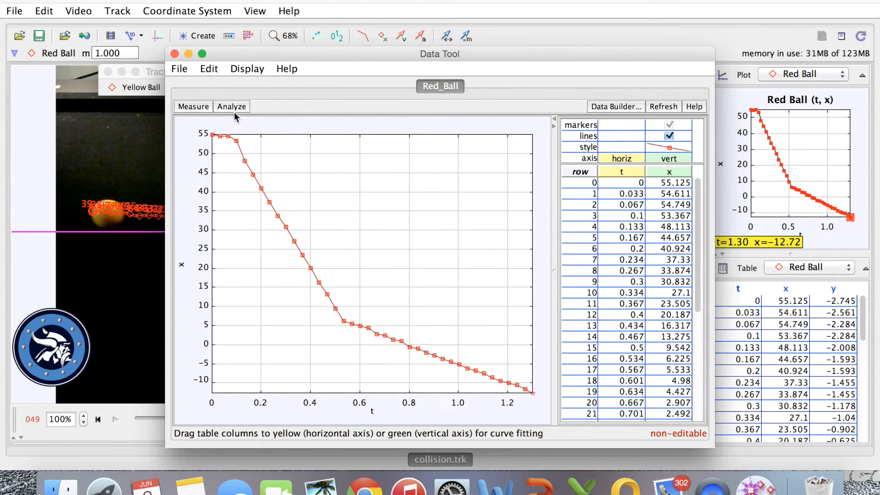
left_click(242, 103)
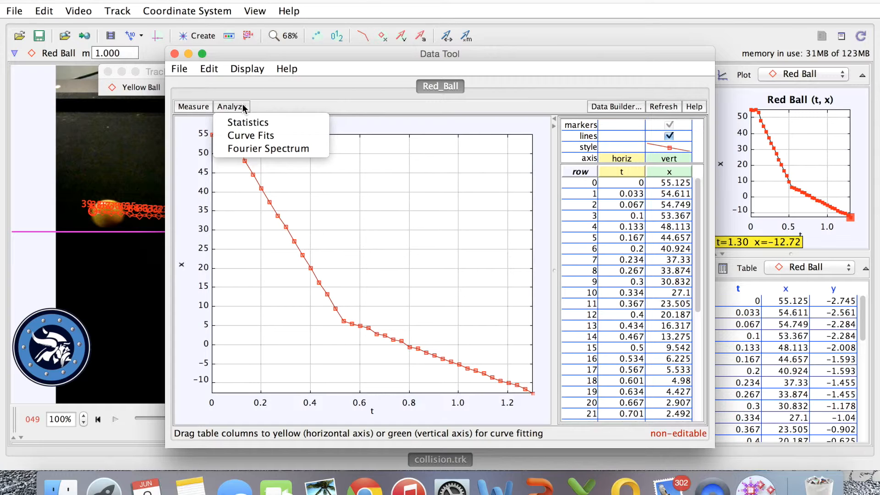
left_click(270, 123)
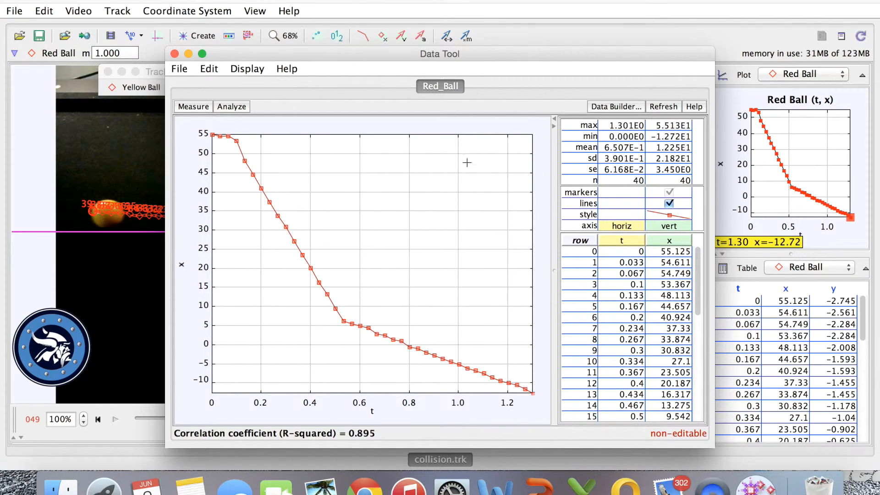
Display a Line curve fit on the Red Ball's x versus t data, then close the Data Tool.
left_click(243, 109)
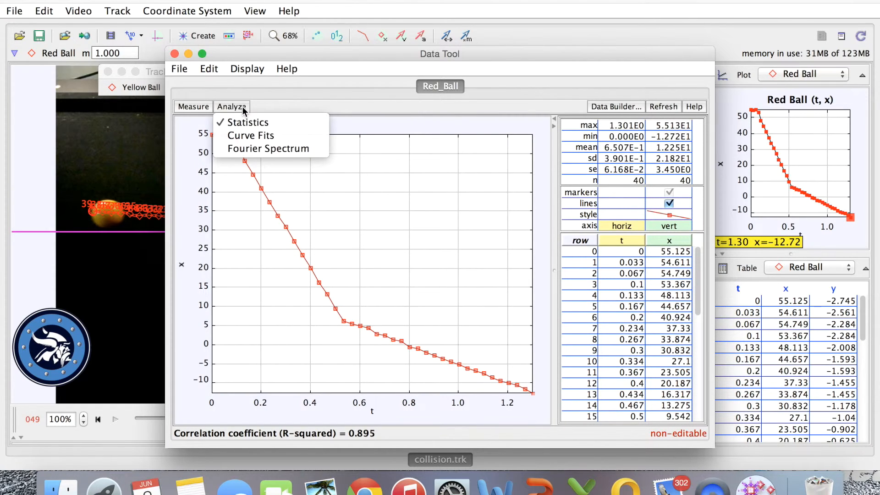
left_click(258, 136)
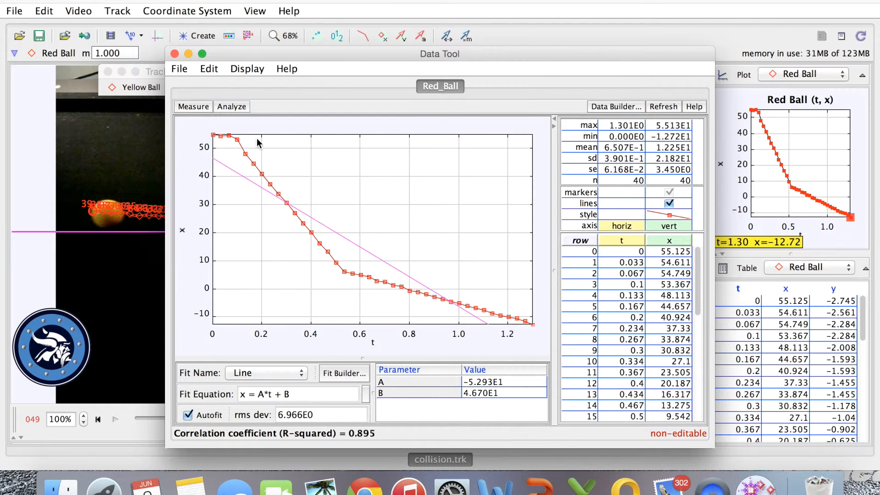
mouse_move(216, 161)
left_mouse_down()
mouse_move(232, 153)
mouse_move(230, 167)
left_mouse_up()
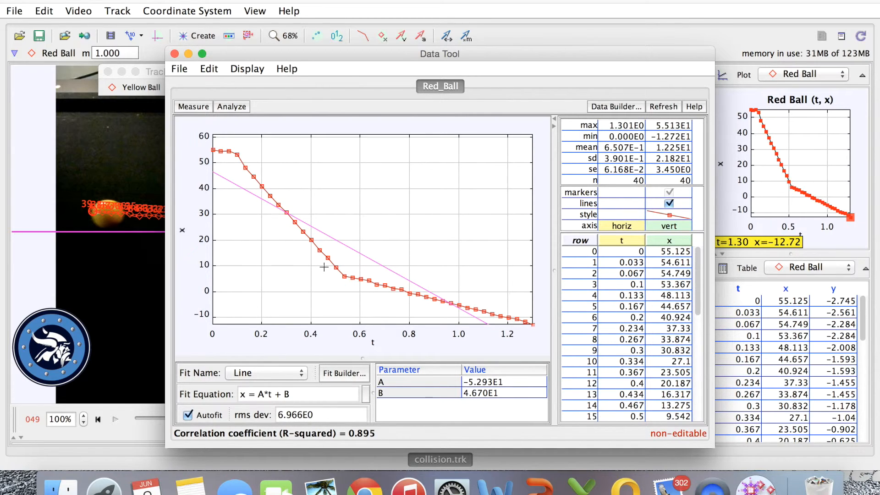
left_click(174, 54)
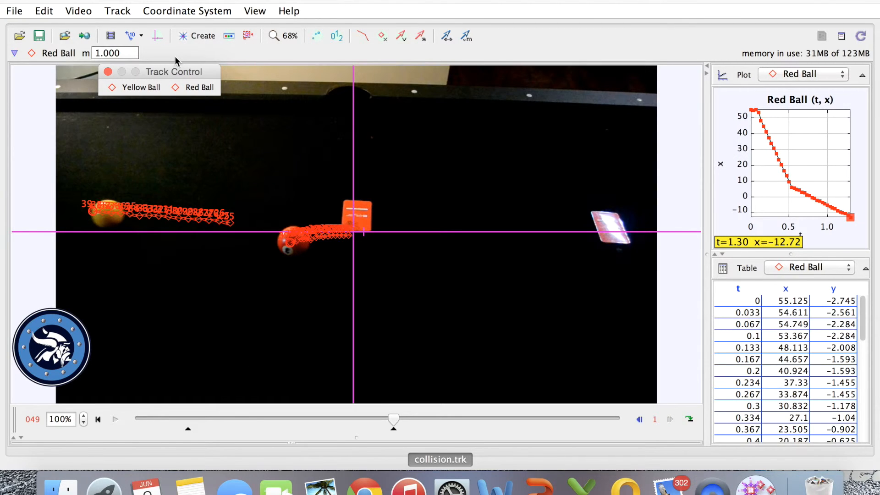
Hide the velocity vectors of both tracks and show them again.
left_click(401, 37)
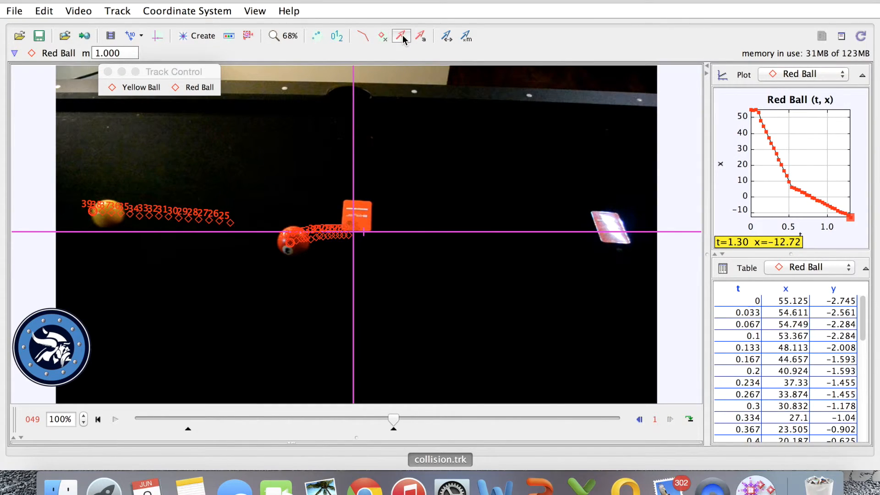
left_click(403, 37)
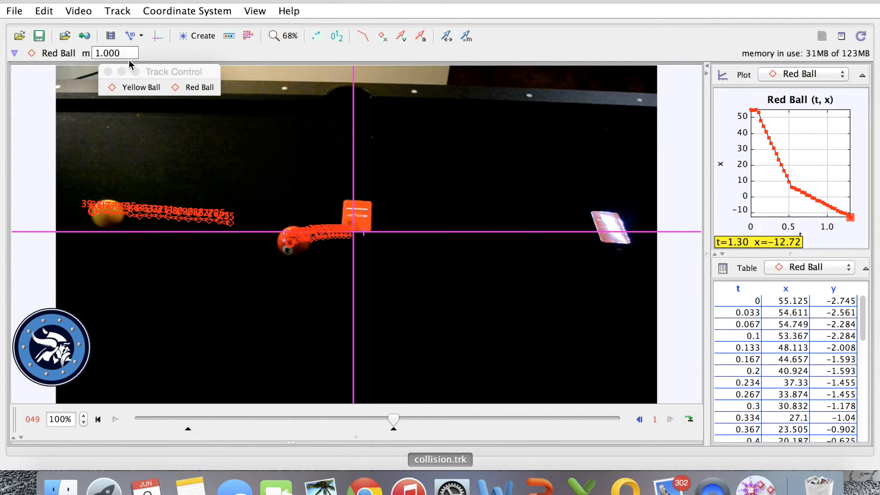
Set the Red Ball's mass to 0.155.
left_click_drag(119, 53, 98, 53)
type("0.155")
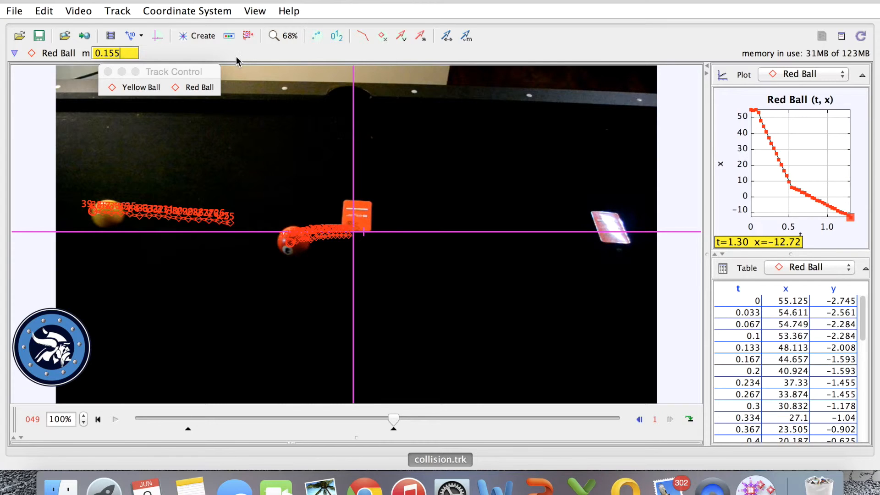
type("kg")
key("BackSpace")
key("BackSpace")
key("Return")
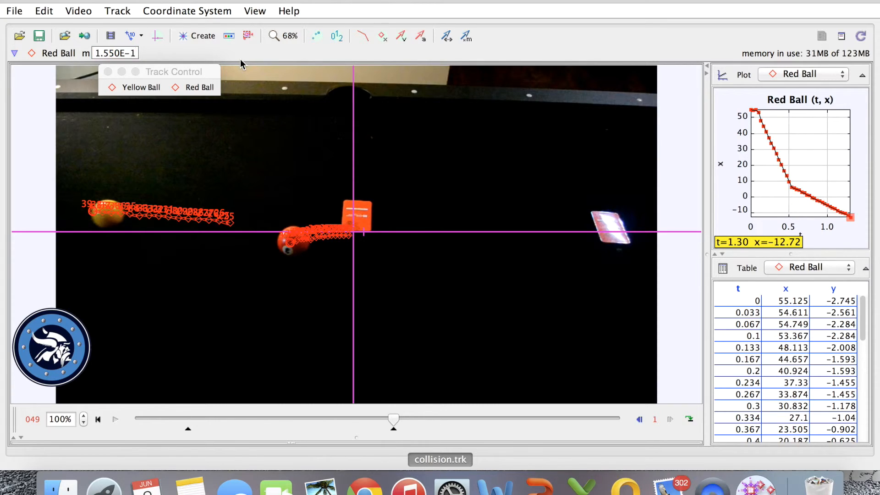
Multiply the vectors by mass and display the acceleration vectors as net force for both balls.
left_click(466, 37)
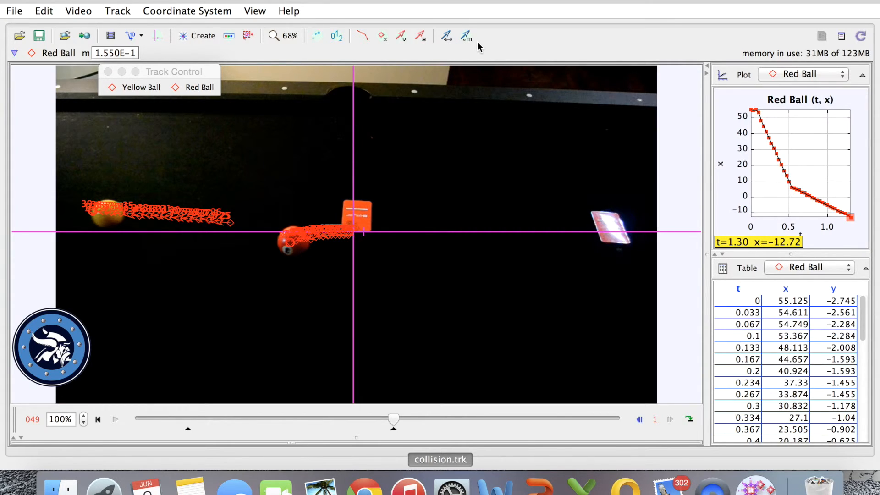
left_click(424, 39)
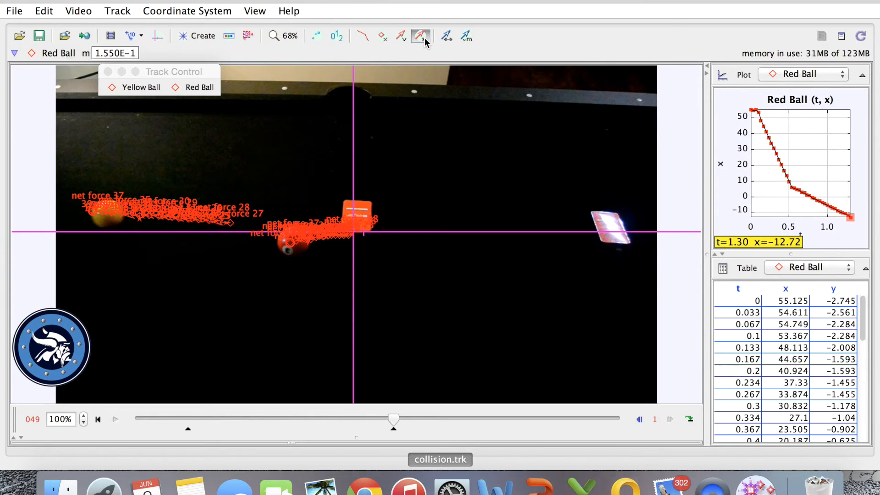